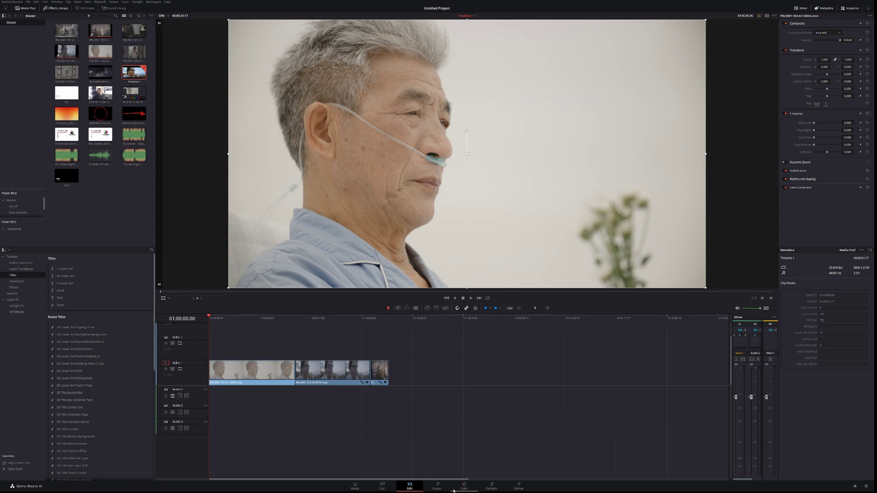
- Add a serial node to the first clip on the Color page and sample the man's facial skin with the Qualifier, viewed in Highlight
click(465, 486)
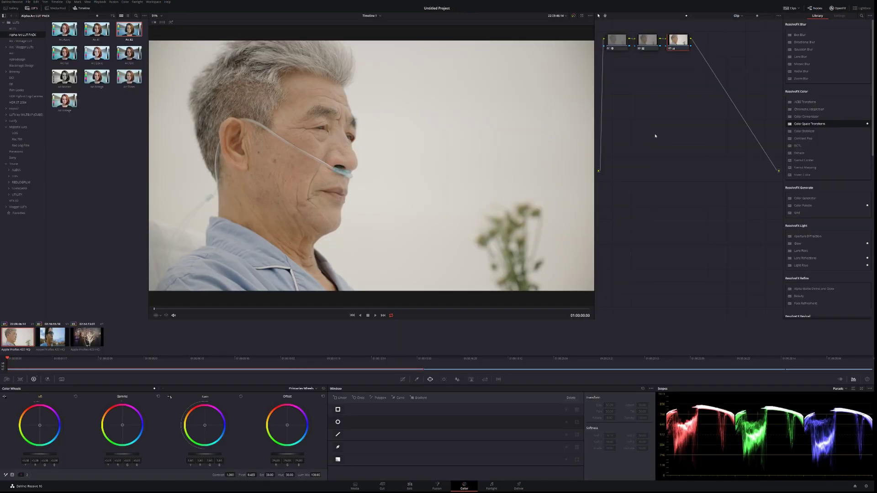
key(alt+s)
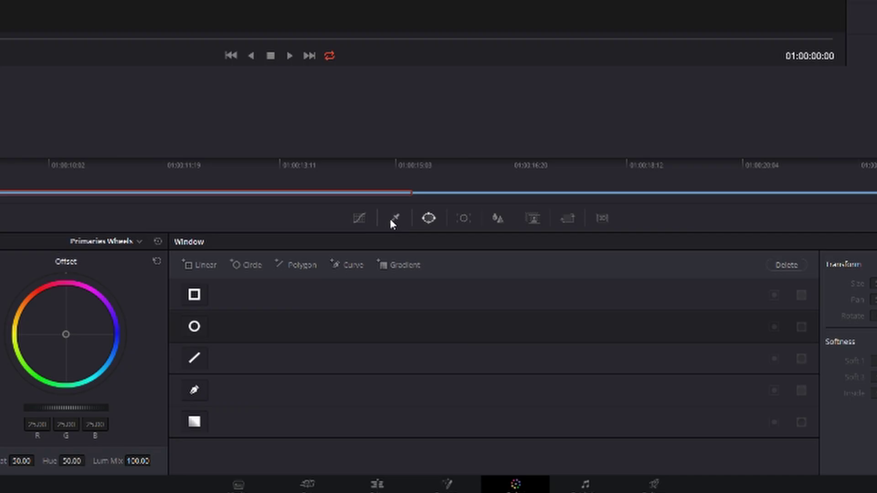
click(415, 381)
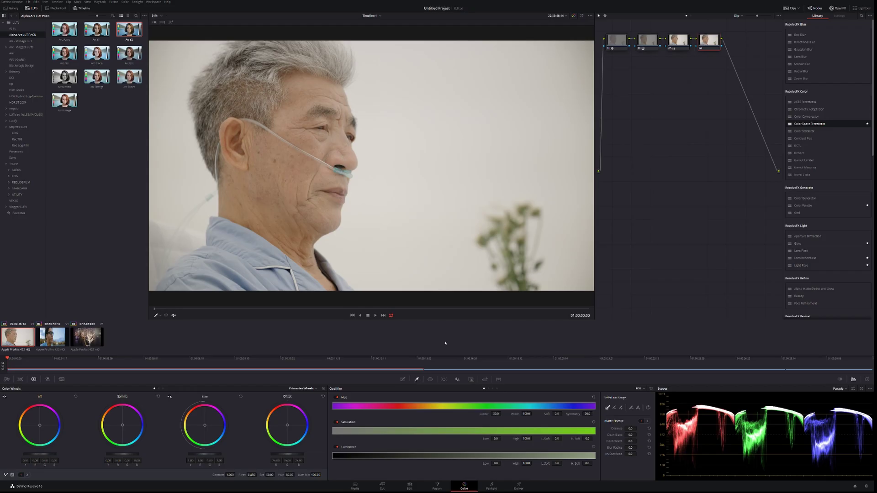
click(309, 99)
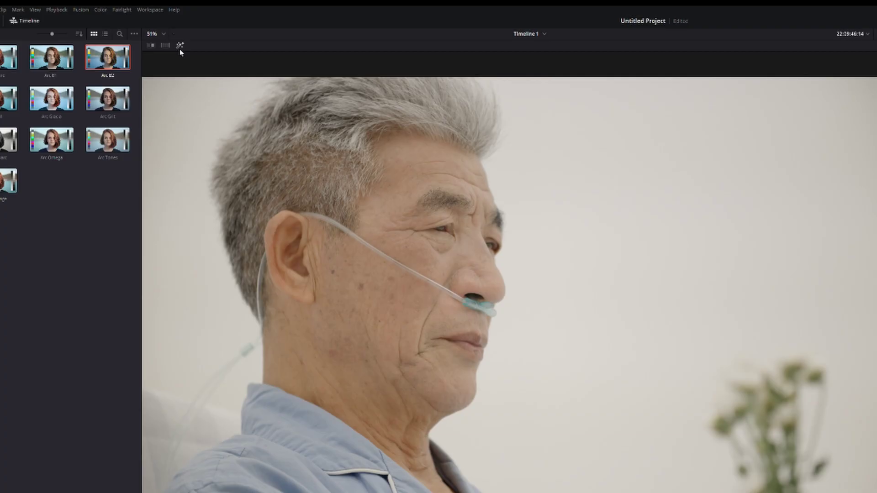
click(172, 24)
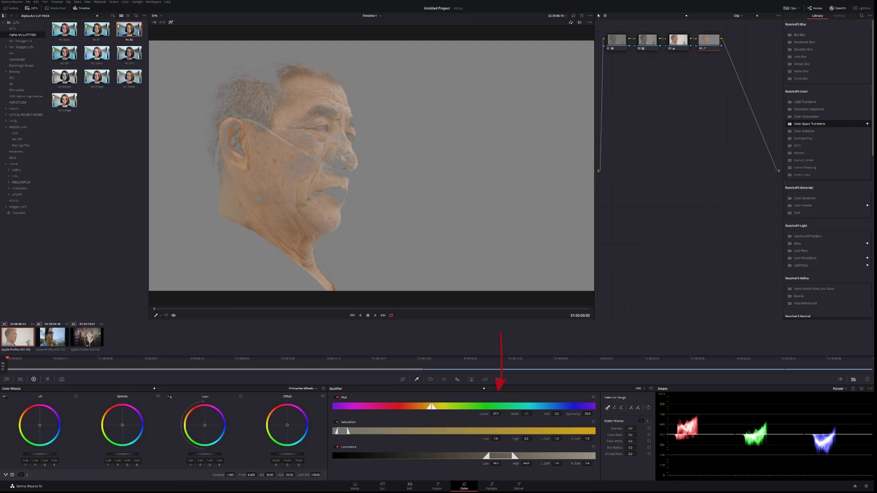
- Refine the skin key by adjusting the hue center and luminance low, raising Denoise, and softening the saturation and luminance ranges
drag(497, 414, 493, 414)
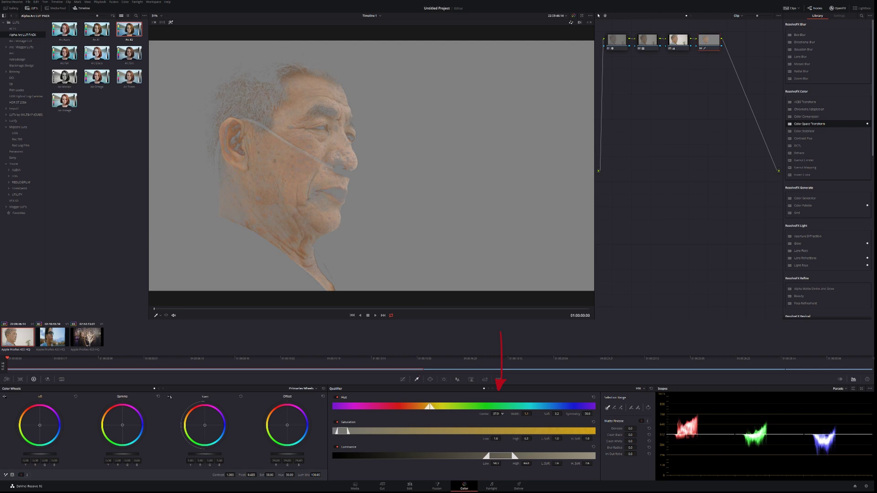
drag(496, 464, 494, 463)
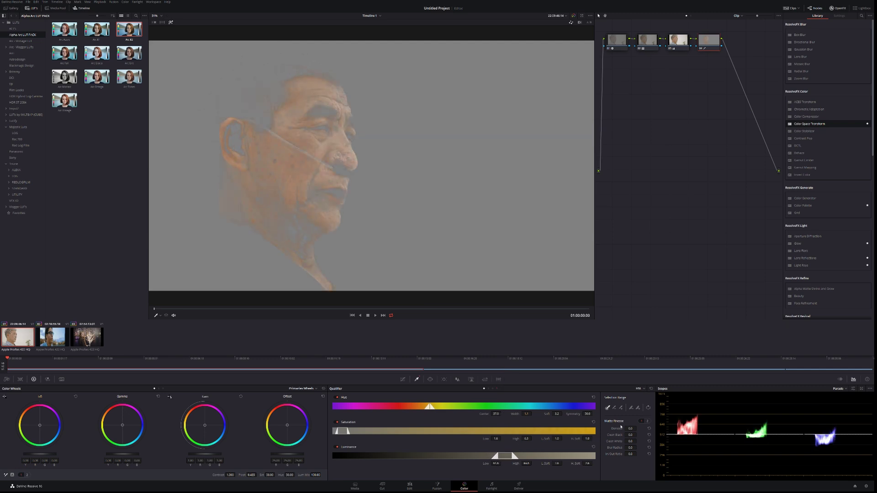
drag(631, 429, 637, 435)
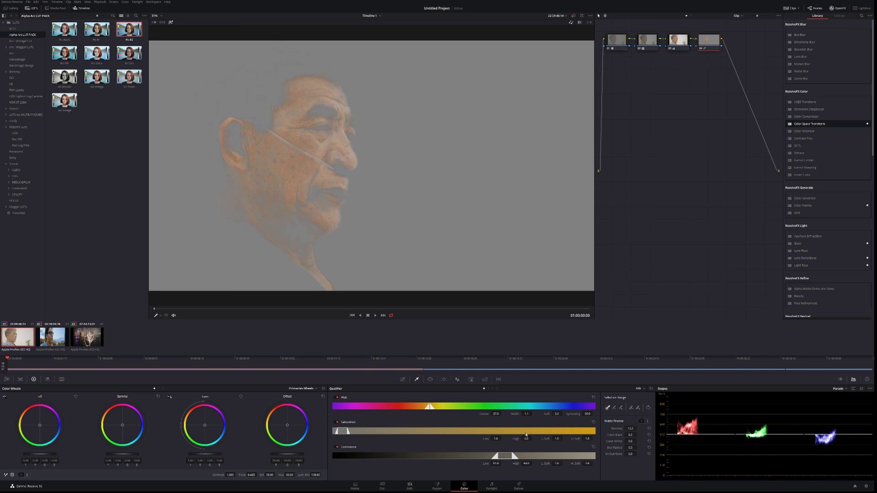
drag(556, 440, 562, 464)
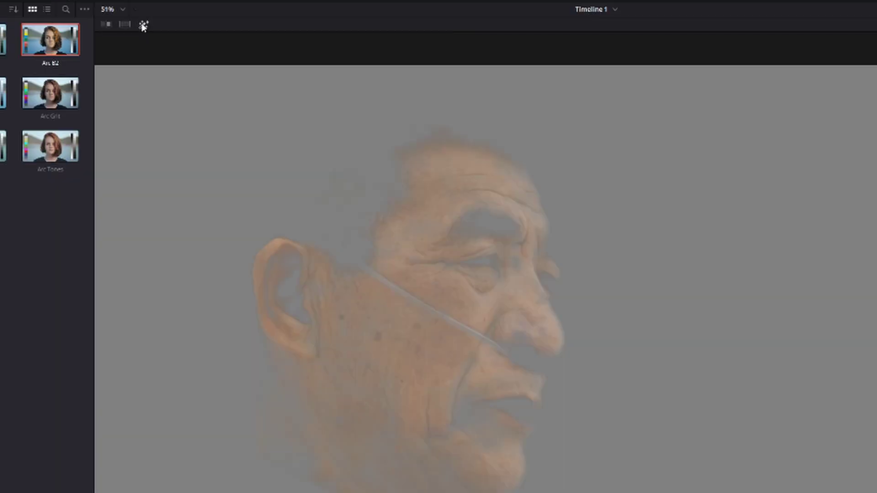
click(171, 22)
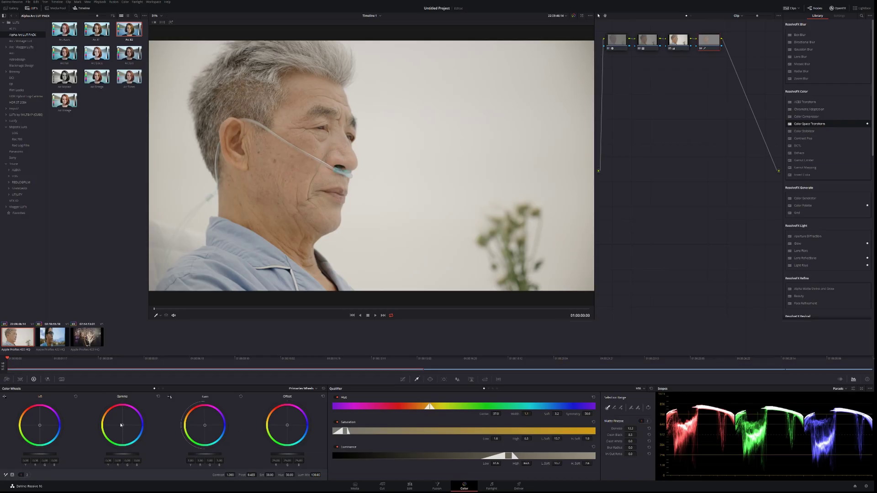
- Warm the man's keyed skin by shifting the Gamma color balance slightly toward orange and raising Gain a little
drag(121, 426, 121, 425)
click(403, 380)
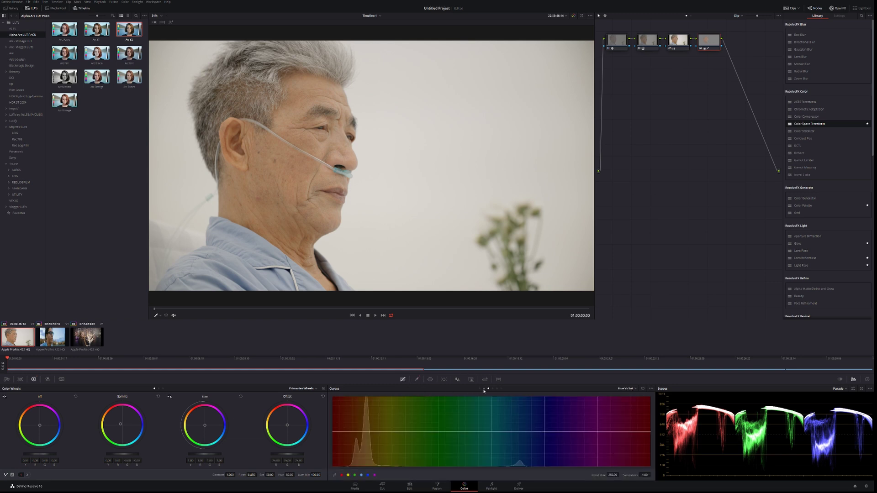
drag(356, 432, 357, 429)
key(ctrl+z)
drag(121, 425, 120, 422)
drag(211, 455, 213, 455)
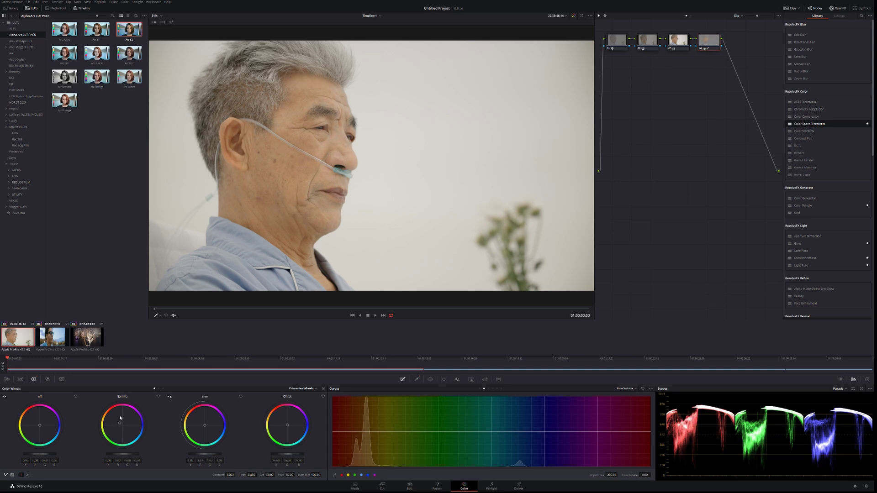
- Add a serial node carrying the first LUT of the Alpha Arc LUT PACK, and another node after the skin key node
key(alt+s)
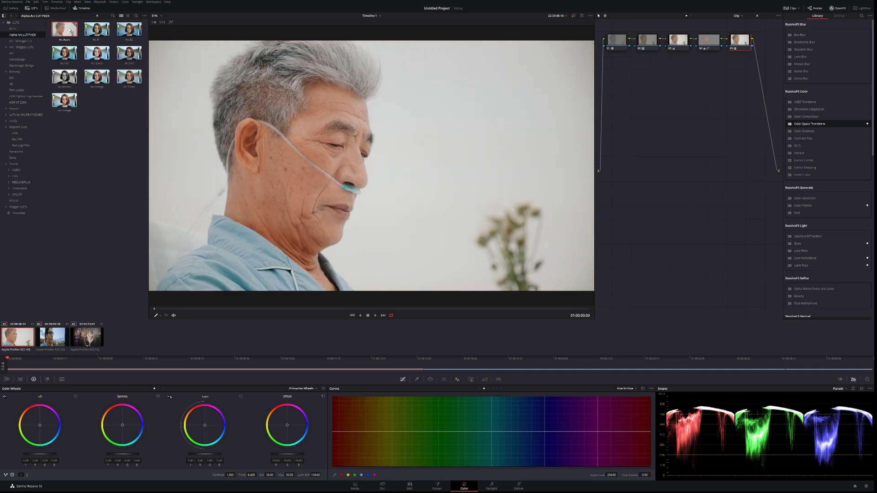
click(710, 39)
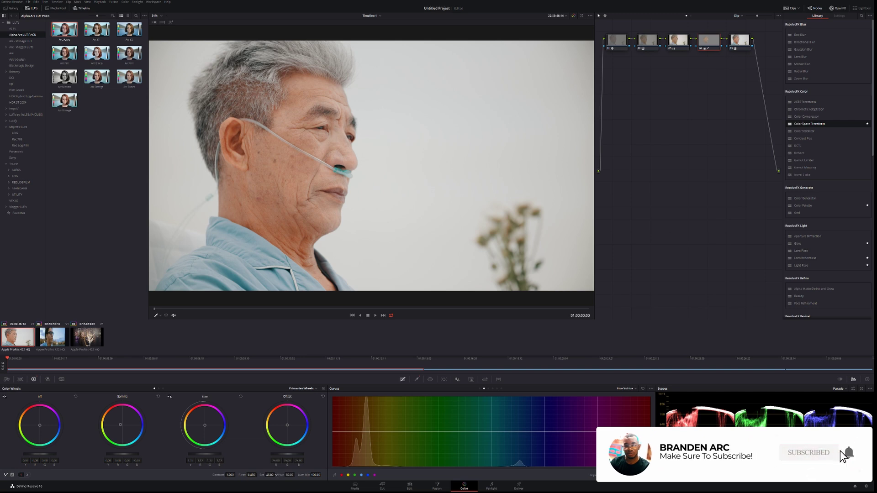
key(alt+s)
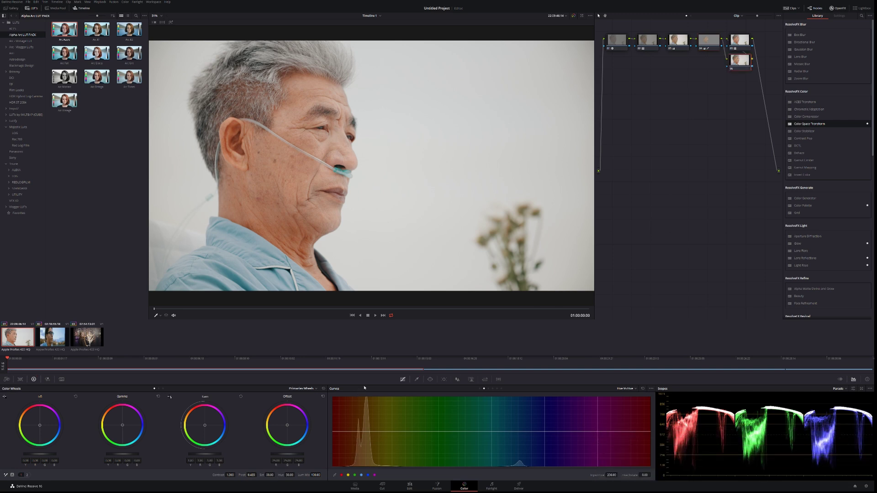
- Compare the man's skin tone under the LUT with the skin key node disabled and enabled
click(711, 44)
key(shift+d)
key(shift+d)
key(ctrl+d)
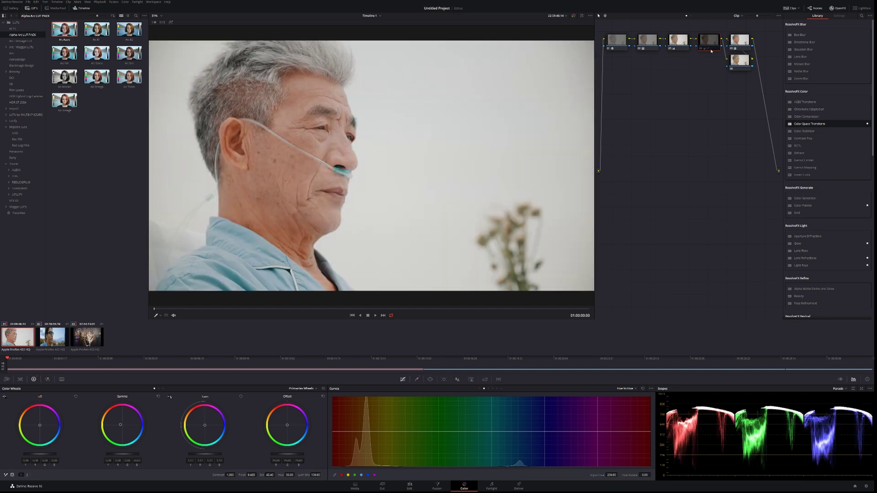
key(ctrl+d)
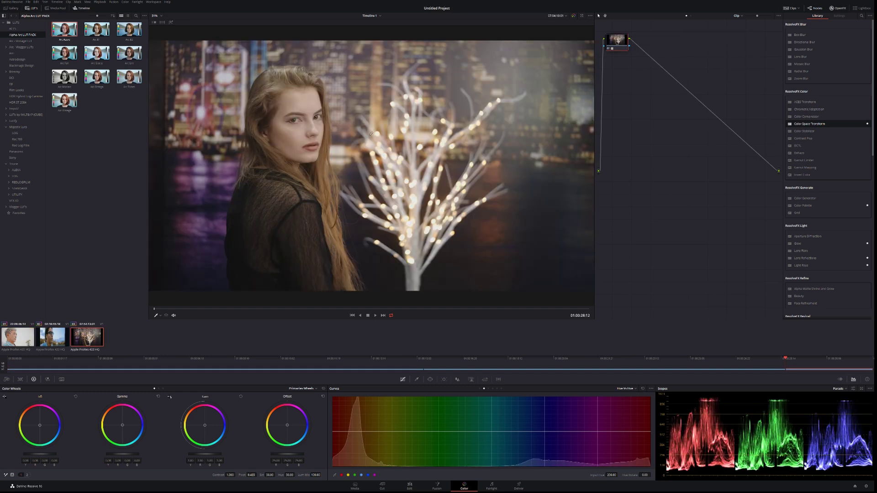
- Add a serial node to the third clip and fit a circular power window around the woman's face
key(alt+s)
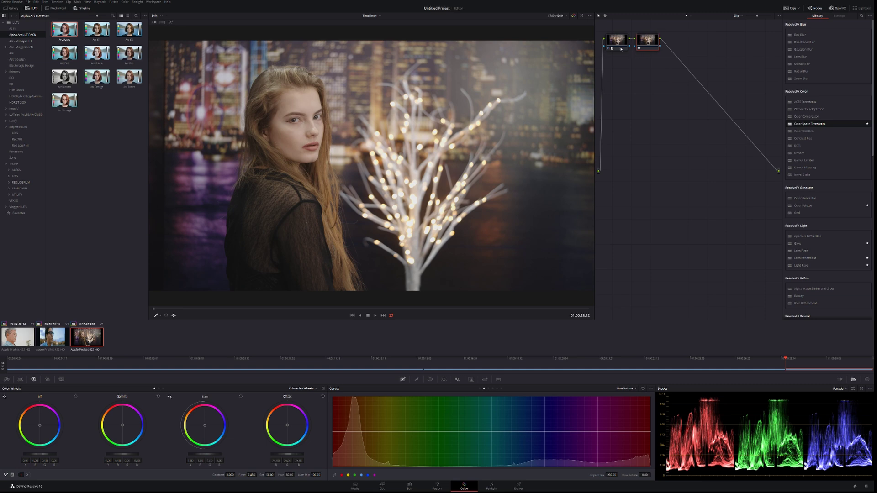
click(431, 380)
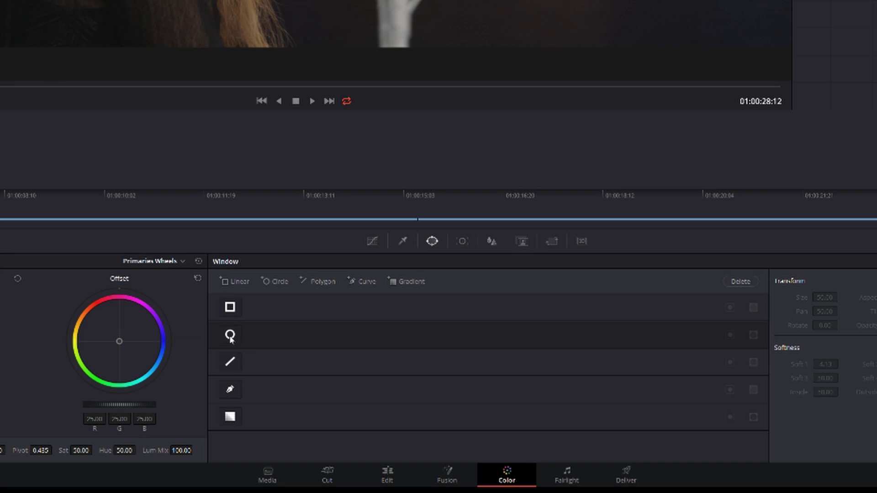
click(230, 336)
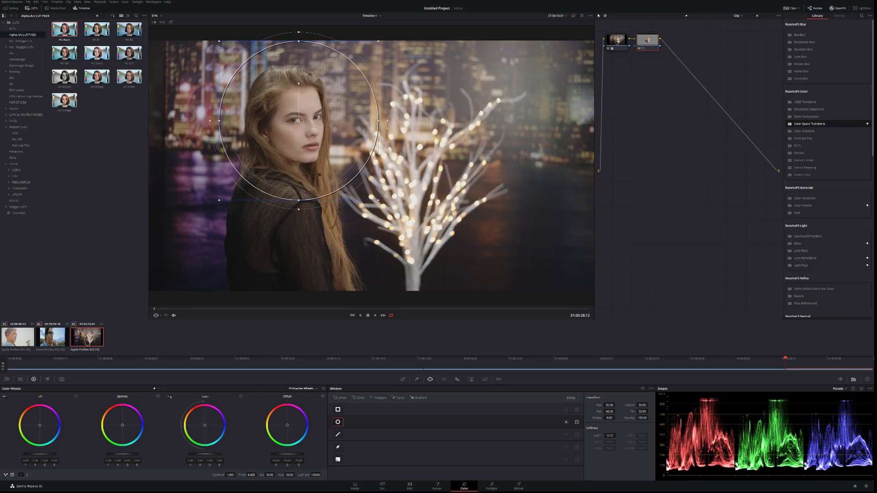
drag(320, 175, 325, 173)
drag(384, 200, 307, 135)
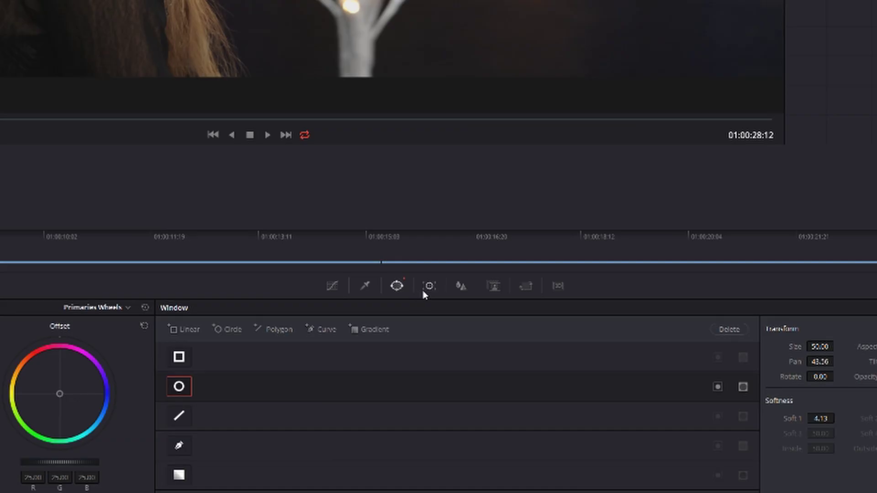
- Track the face window forward through the clip with pan, tilt, zoom, rotate and perspective 3D enabled
click(430, 289)
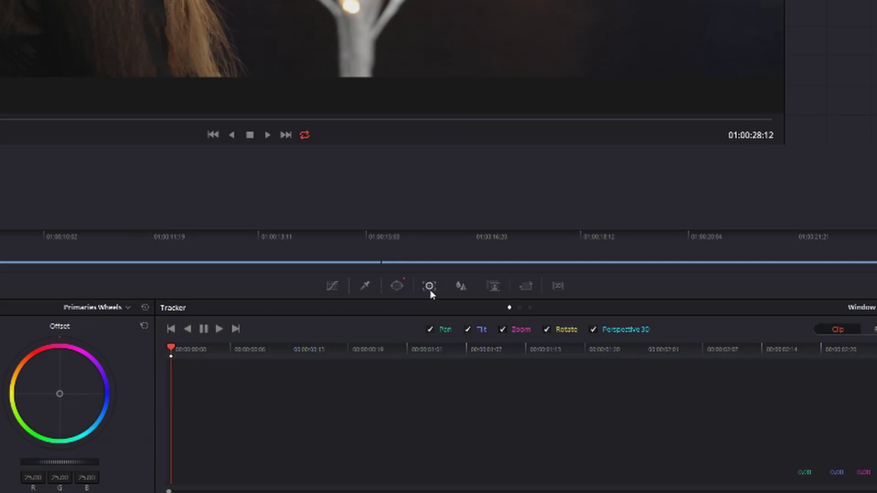
click(220, 330)
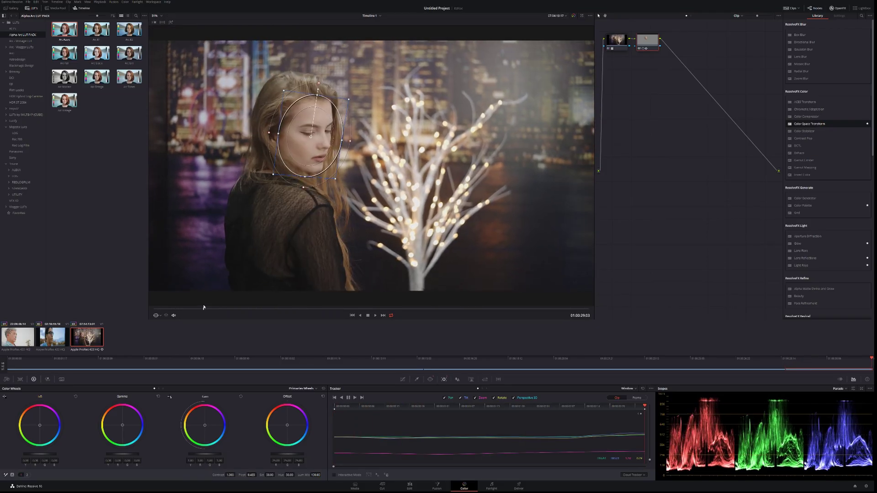
- Tighten the power window's width and height around the woman's face using Highlight and the Power Window overlay, with both switched off at the end
click(171, 23)
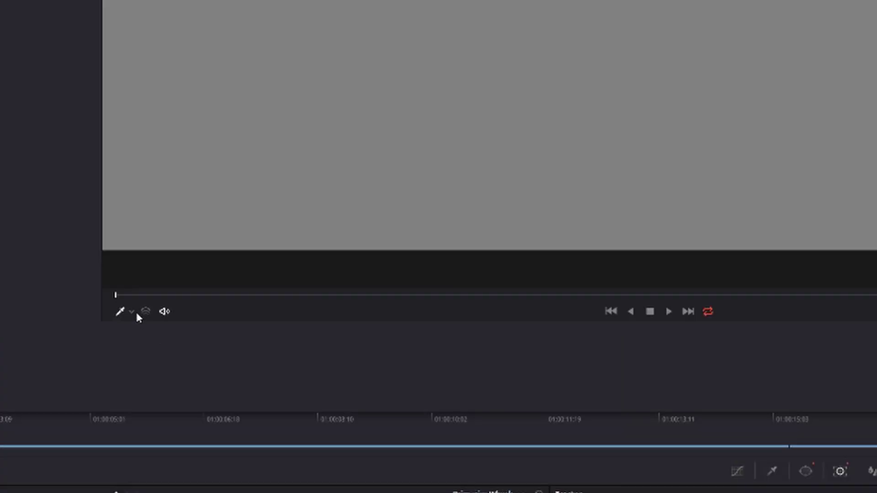
click(131, 312)
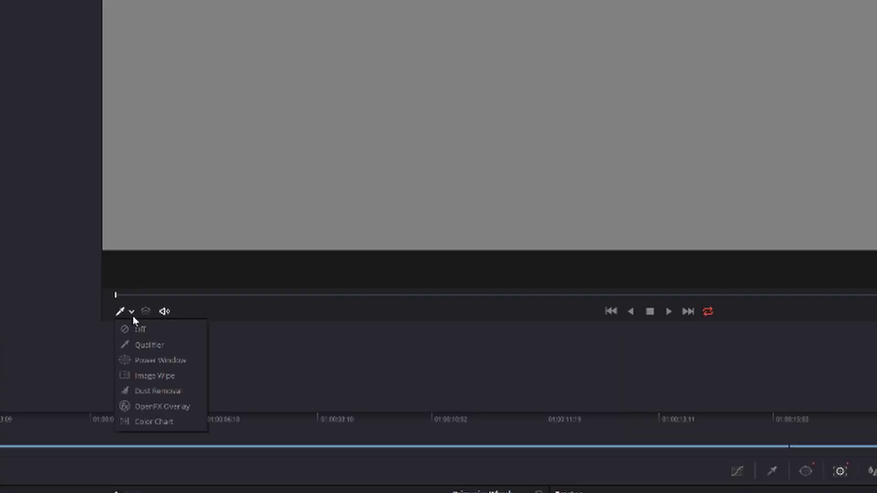
click(161, 361)
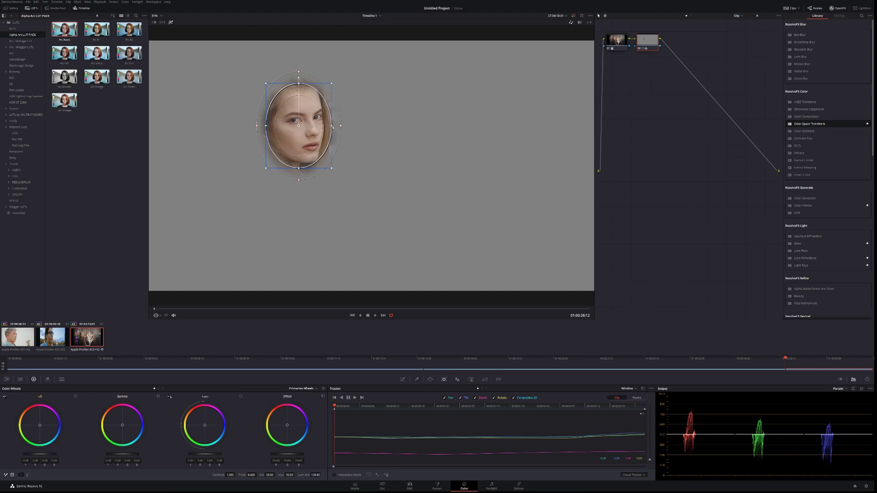
drag(333, 128, 325, 126)
drag(299, 168, 314, 130)
click(171, 22)
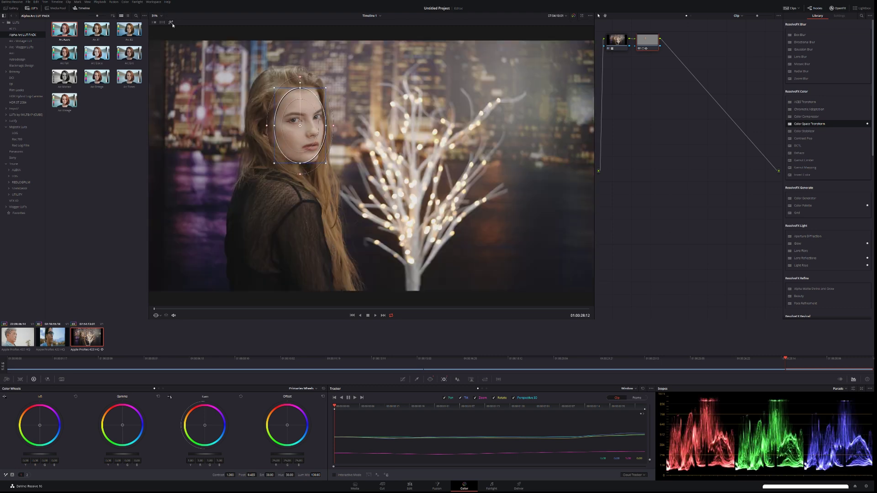
click(157, 316)
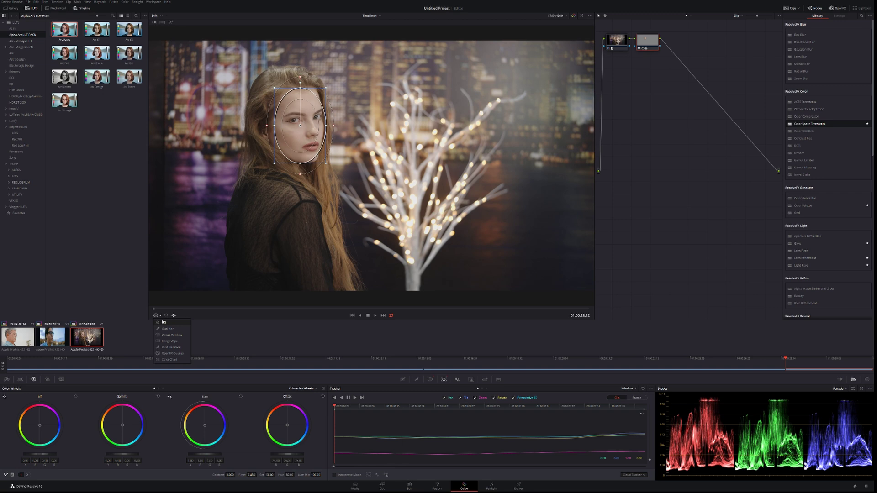
click(167, 323)
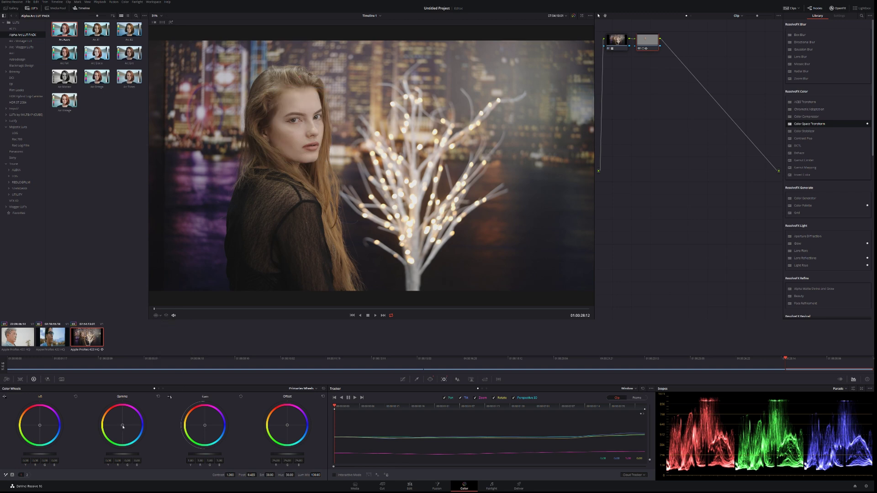
- Warm the woman's face by shifting the Gamma color balance slightly toward orange, and compare with the node disabled and enabled
drag(123, 427, 120, 424)
drag(121, 424, 120, 423)
key(ctrl+d)
key(ctrl+d)
key(ctrl+d)
- Add a serial node after the face window node and apply the first LUT of the Alpha Arc LUT PACK
key(alt+s)
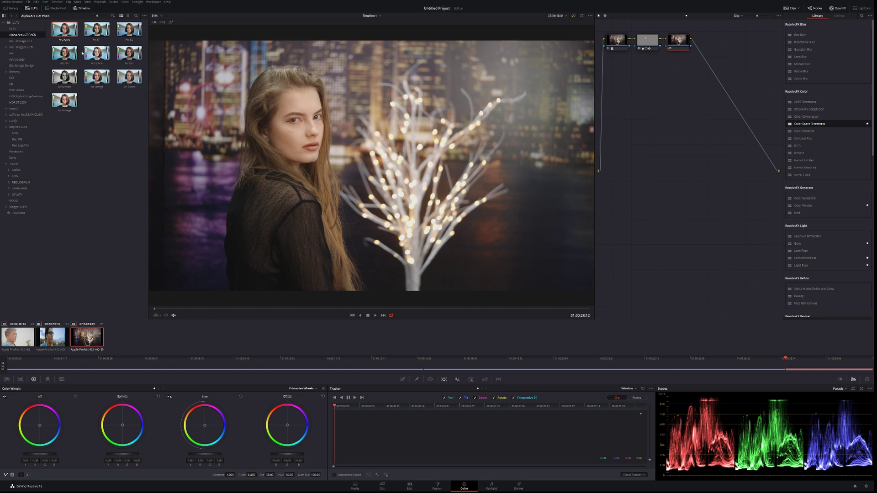
double_click(66, 31)
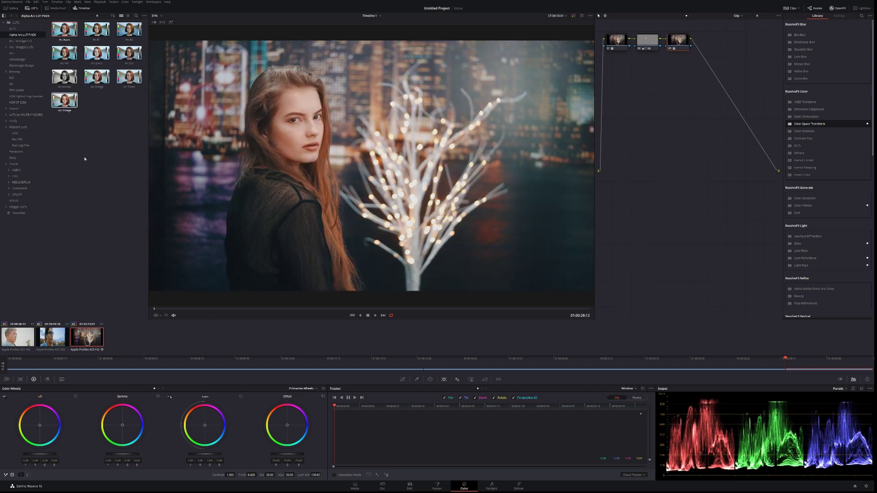
- Raise the Gain on the face window node, and compare the image with that node and the whole grade bypassed
click(650, 43)
drag(199, 455, 213, 455)
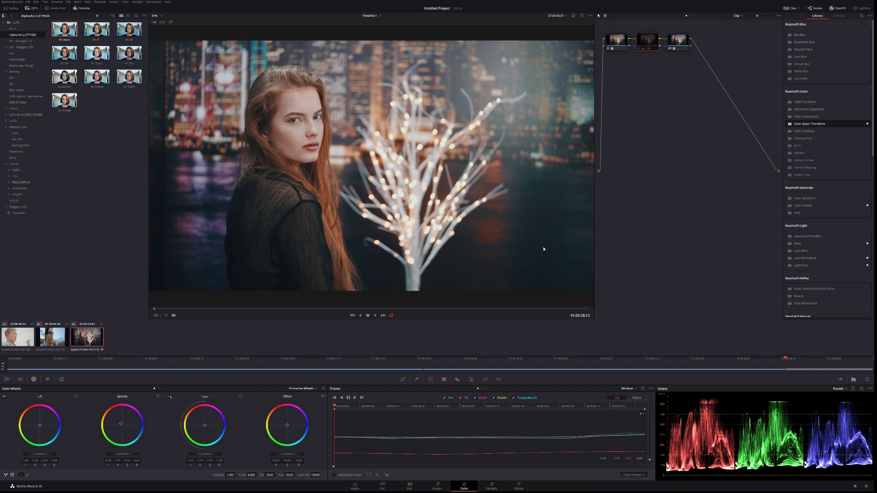
key(ctrl+d)
click(574, 16)
click(574, 16)
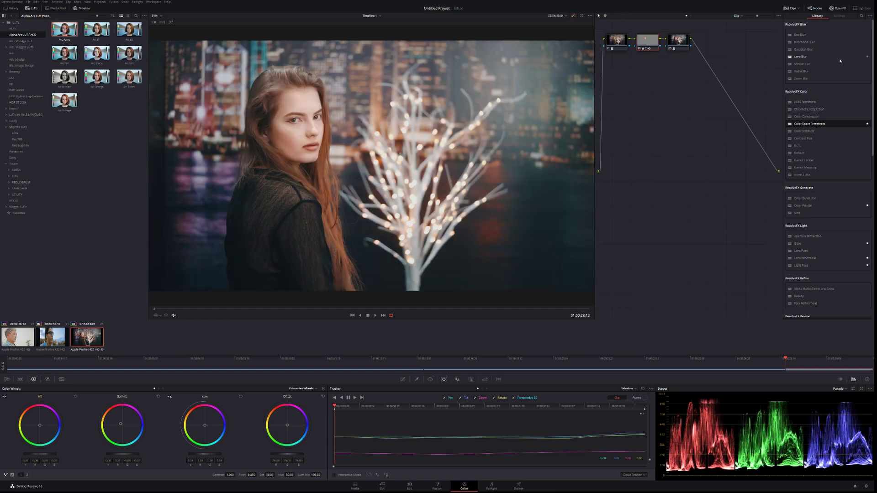